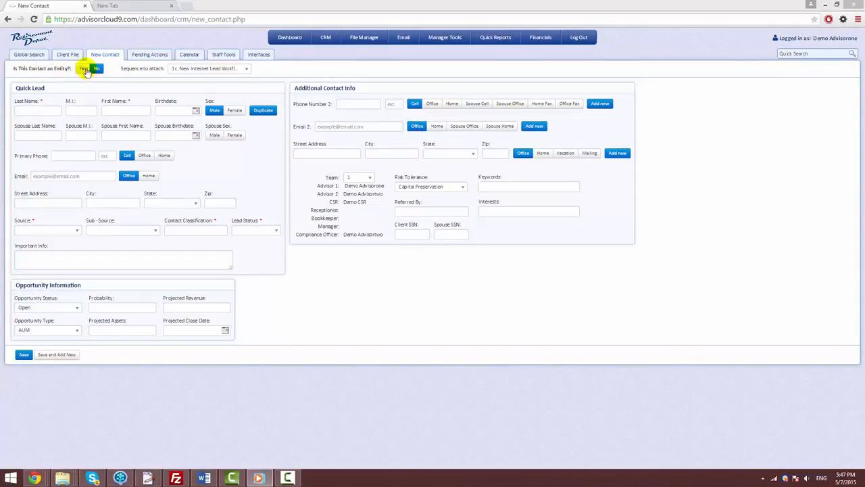
- Mark the contact as not an entity and attach the "1c. New Internet Lead Workflow" sequence
{"action": "left_click", "coordinate": [84, 69]}
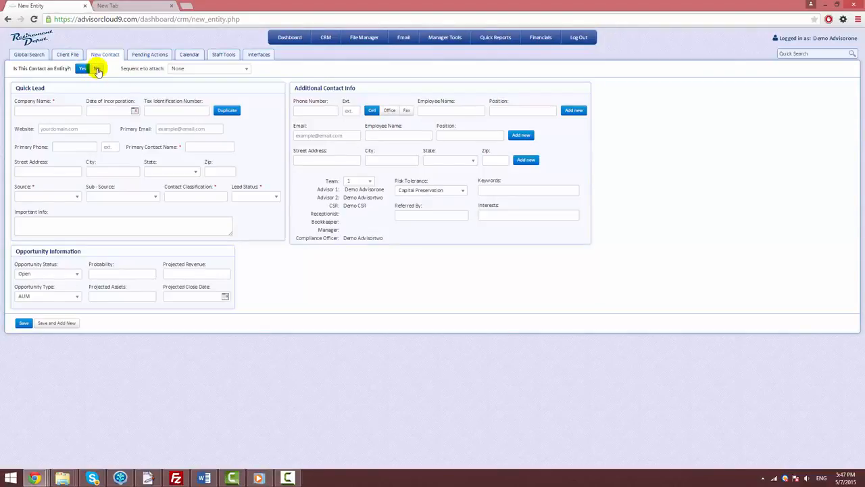
{"action": "left_click", "coordinate": [98, 70]}
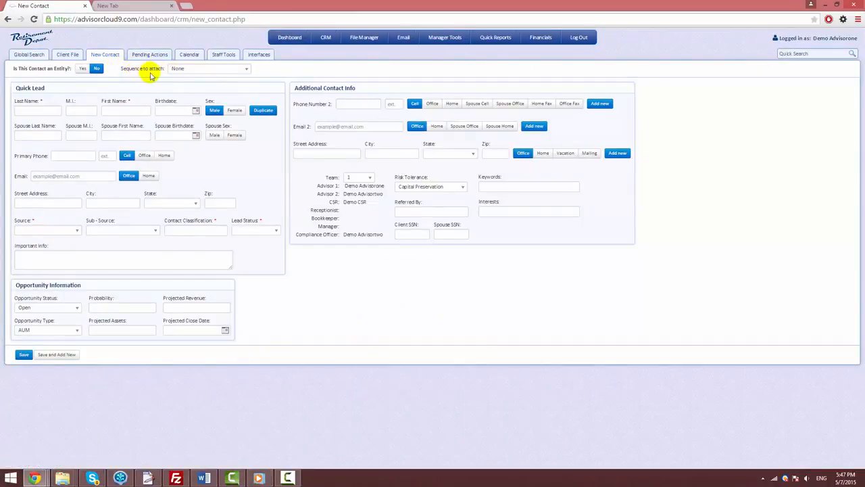
{"action": "left_click", "coordinate": [246, 69]}
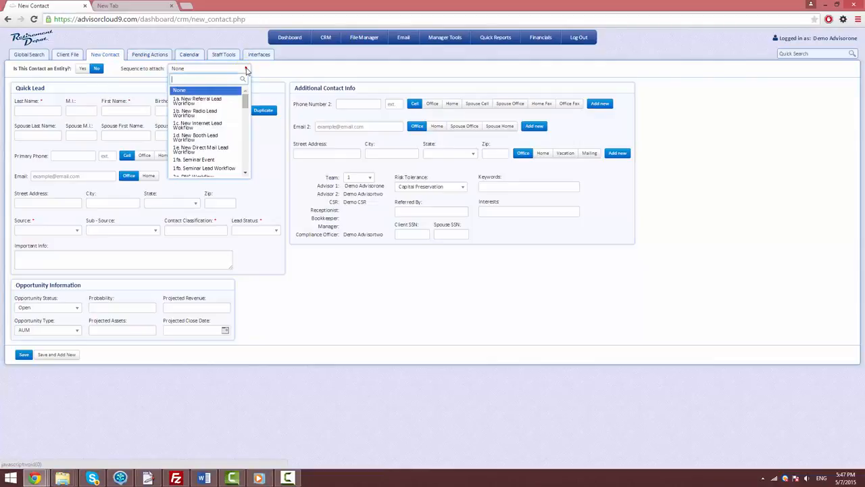
{"action": "left_click", "coordinate": [212, 126]}
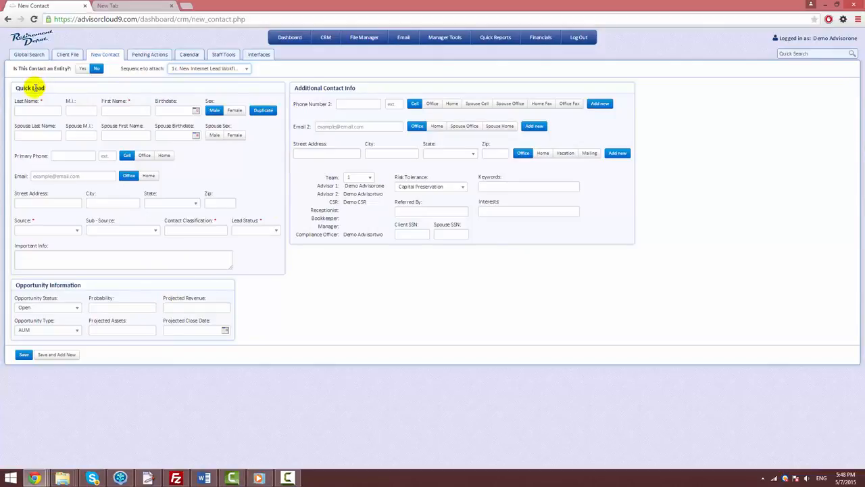
- Enter the contact's last name, middle initial and first name in the Quick Lead section
{"action": "left_click", "coordinate": [31, 111]}
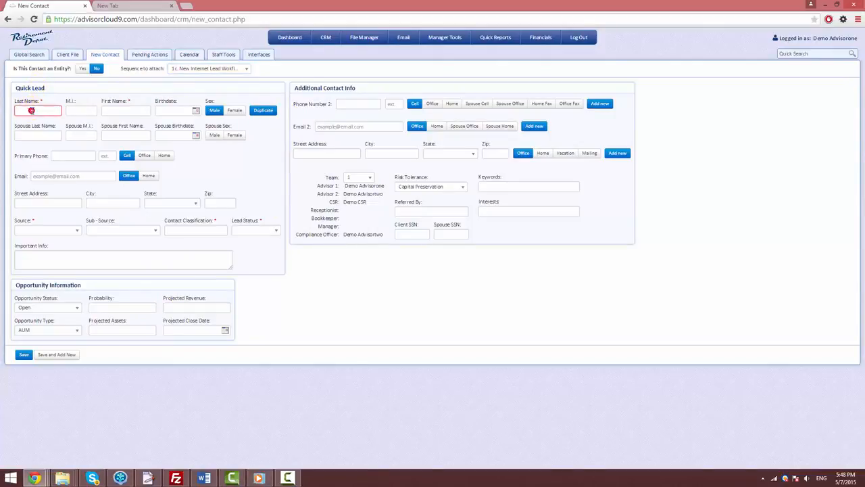
{"action": "type", "text": "Demo"}
{"action": "key", "text": "Tab"}
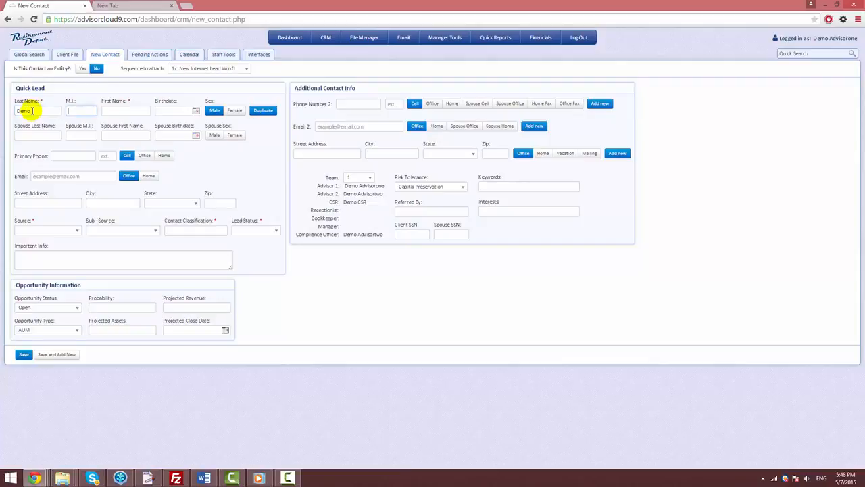
{"action": "type", "text": "mi"}
{"action": "key", "text": "Tab"}
{"action": "type", "text": "cli"}
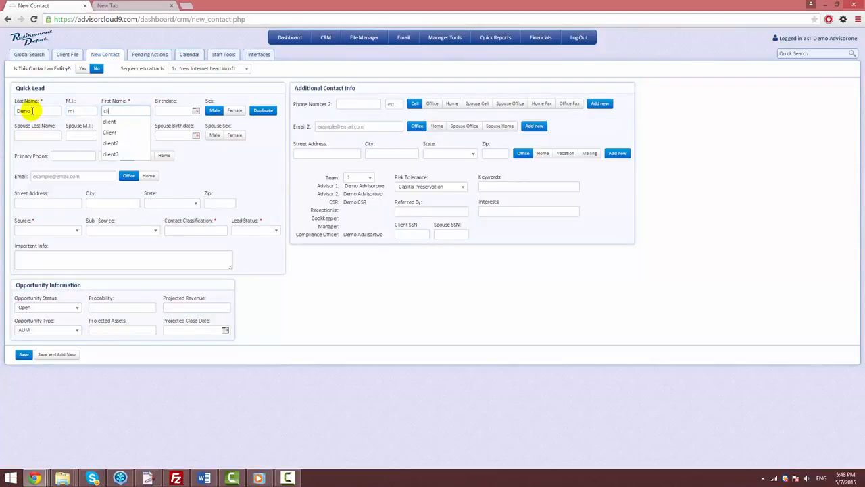
{"action": "key", "text": "Down"}
{"action": "key", "text": "Tab"}
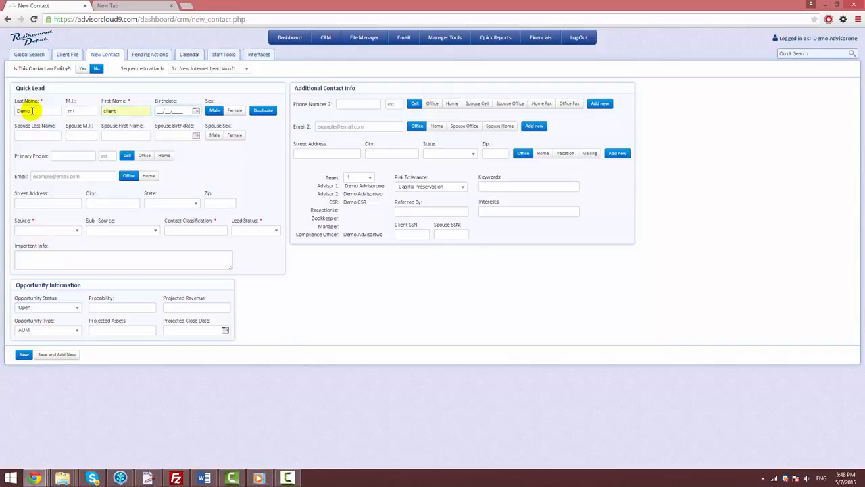
- Enter the contact's birthdate and check it in the calendar picker
{"action": "type", "text": "12/12/1960"}
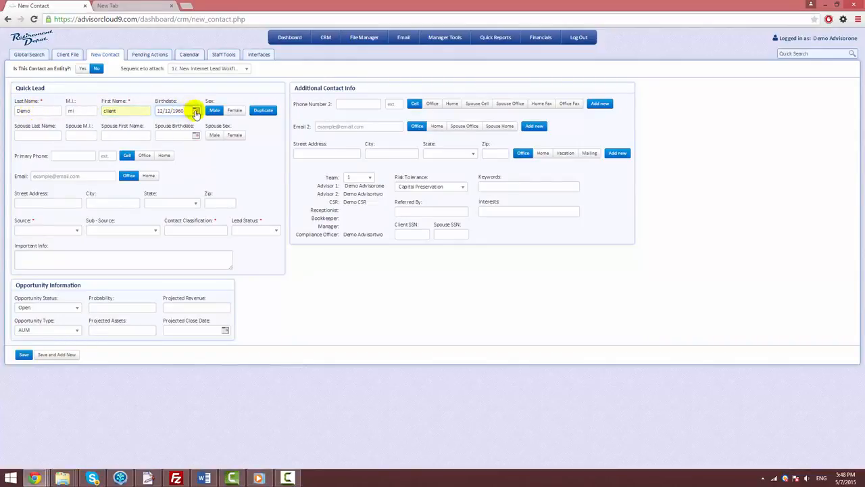
{"action": "left_click", "coordinate": [195, 110]}
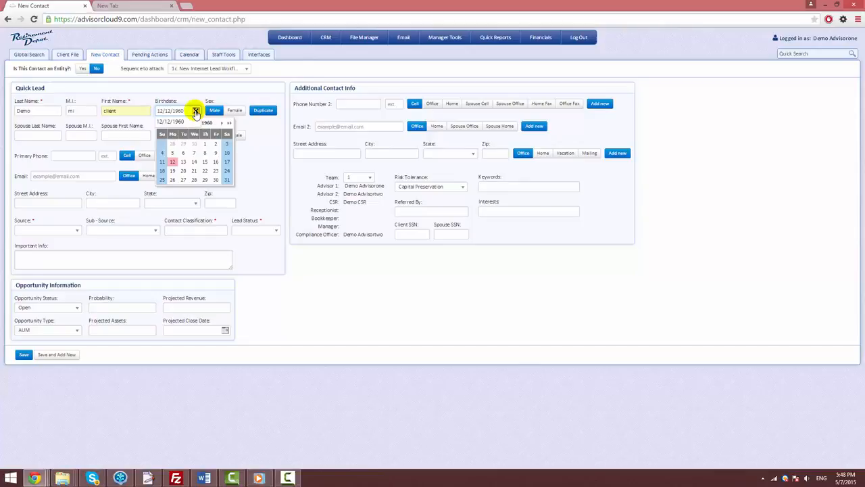
{"action": "left_click", "coordinate": [196, 110]}
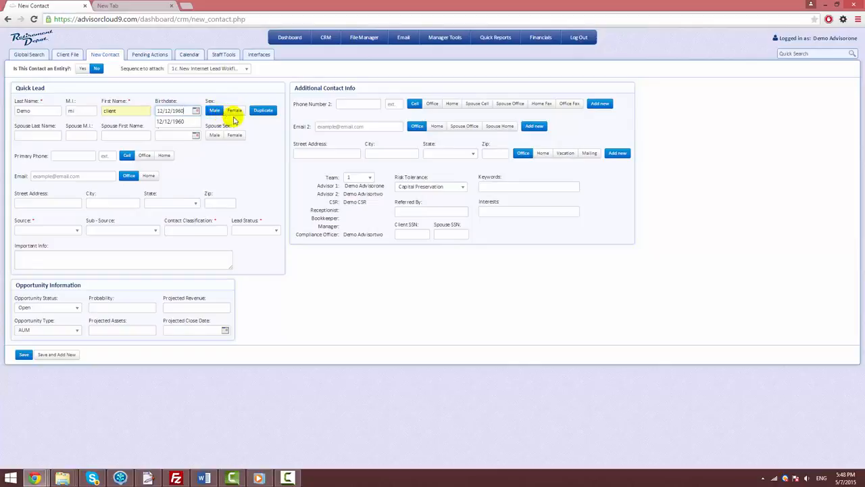
- Run the duplicate check on the contact before and after changing the middle initial to "xx"
{"action": "left_click", "coordinate": [262, 112]}
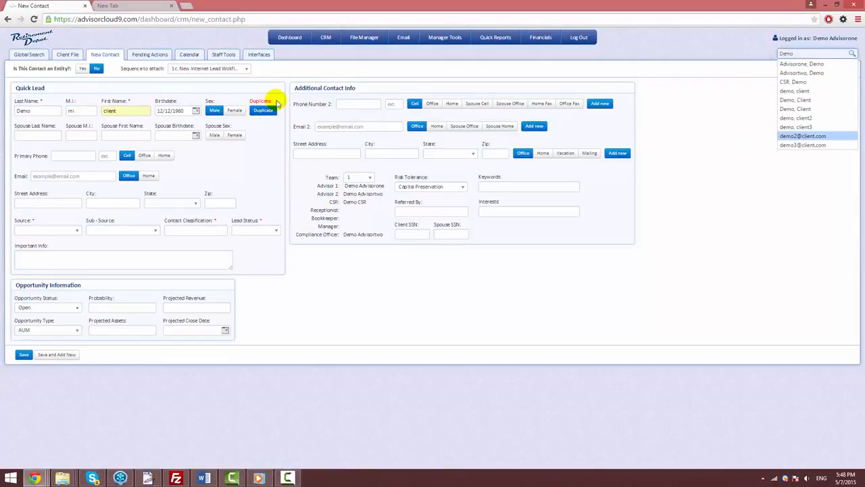
{"action": "double_click", "coordinate": [84, 108]}
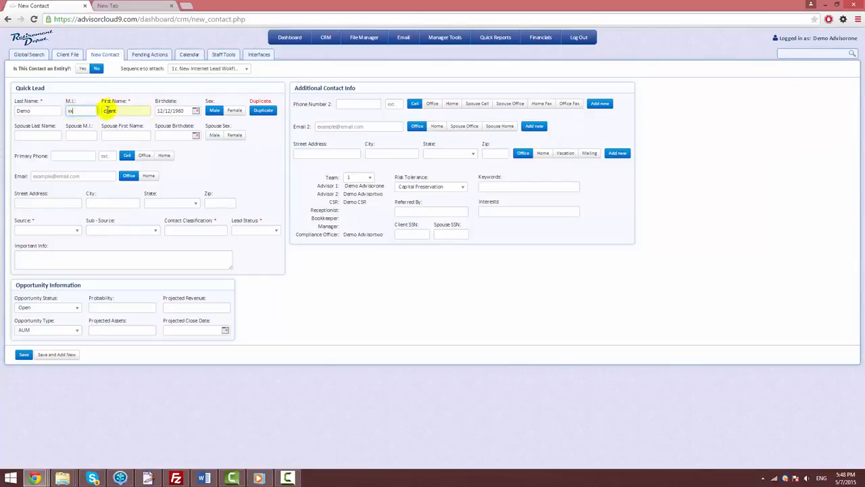
{"action": "left_click", "coordinate": [259, 112]}
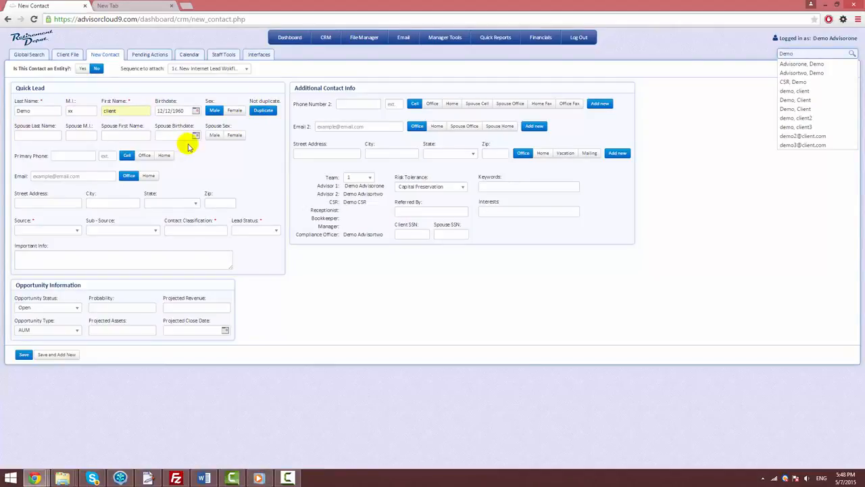
- Enter the contact's primary phone number with extension 123 and classify it as Office
{"action": "left_click", "coordinate": [68, 156]}
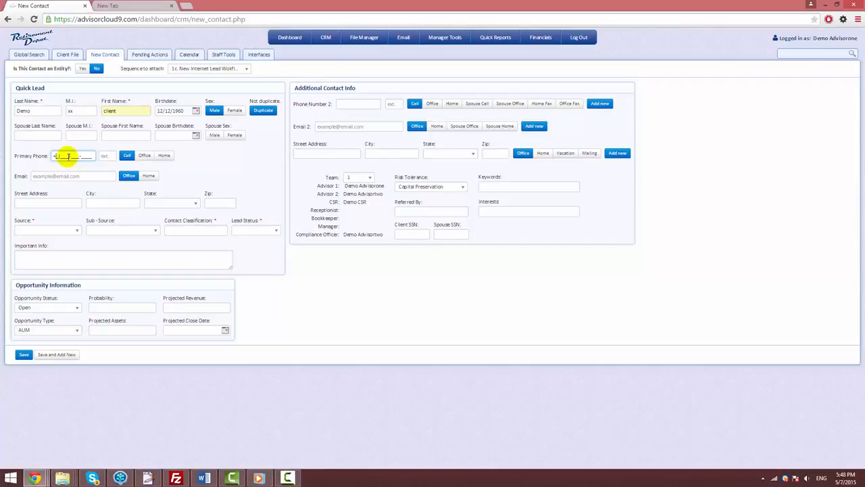
{"action": "type", "text": "1("}
{"action": "type", "text": "111) 111-1111"}
{"action": "key", "text": "Tab"}
{"action": "type", "text": "123"}
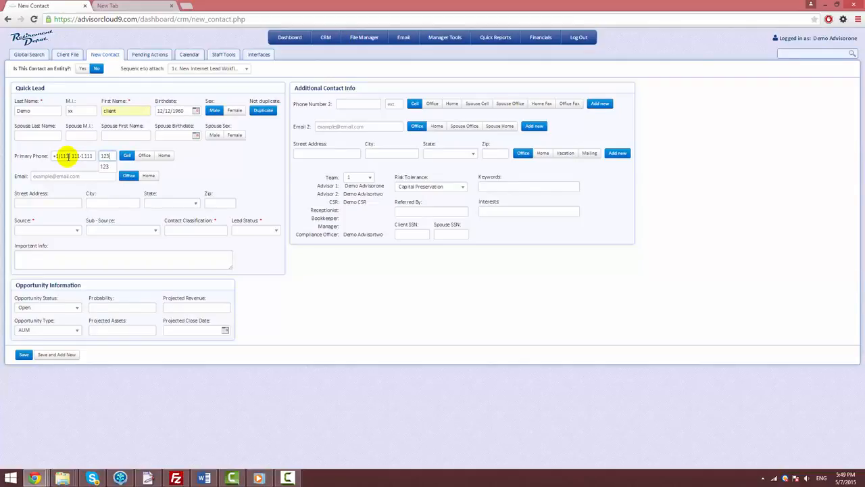
{"action": "key", "text": "Tab"}
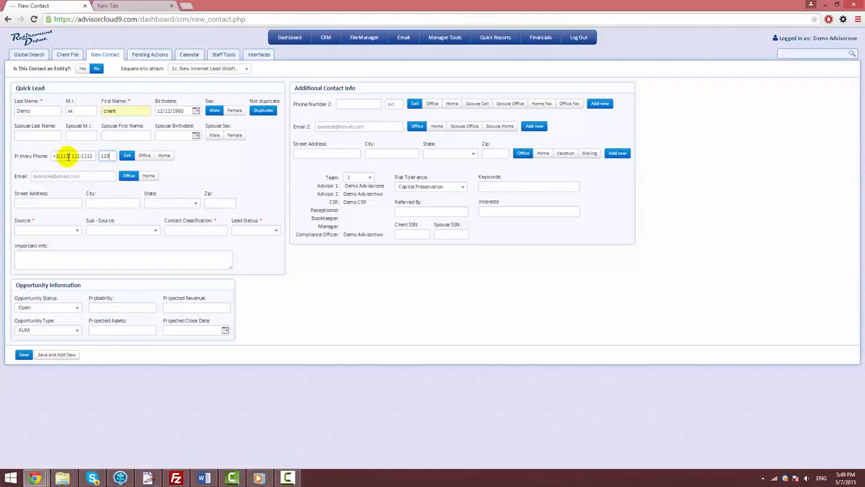
{"action": "left_click", "coordinate": [143, 155]}
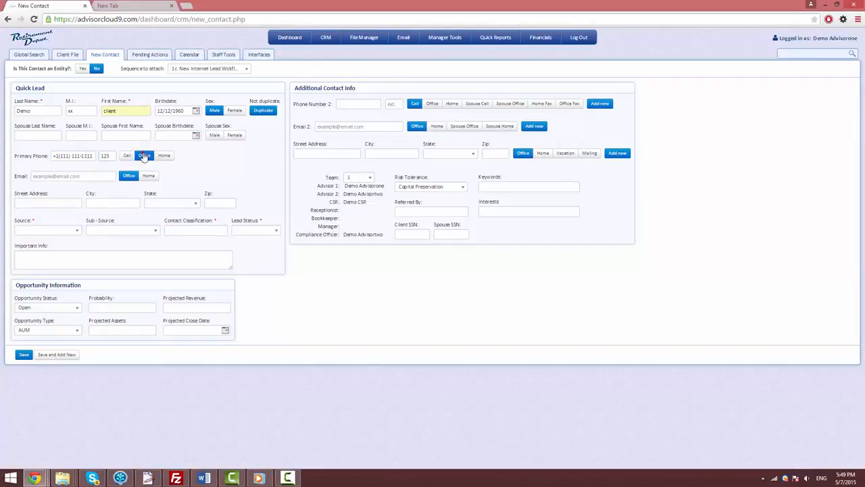
- Fill in the contact's primary e-mail address in the Quick Lead section
{"action": "left_click", "coordinate": [97, 176]}
{"action": "type", "text": "demo@client.com"}
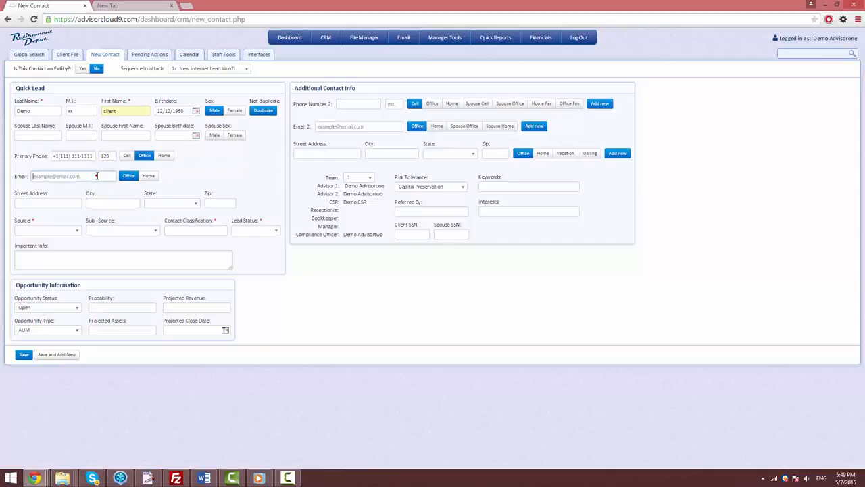
{"action": "left_click", "coordinate": [93, 187]}
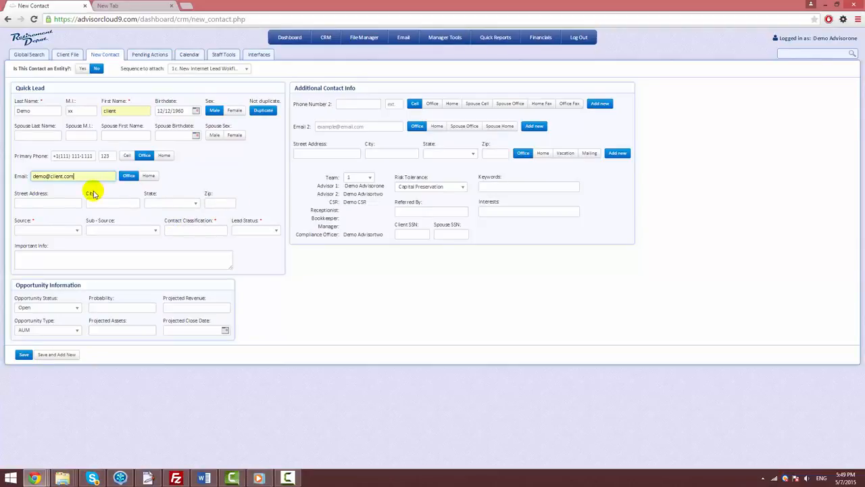
- Set the lead source to Magazine and view the sub-sources available for it
{"action": "left_click", "coordinate": [77, 230]}
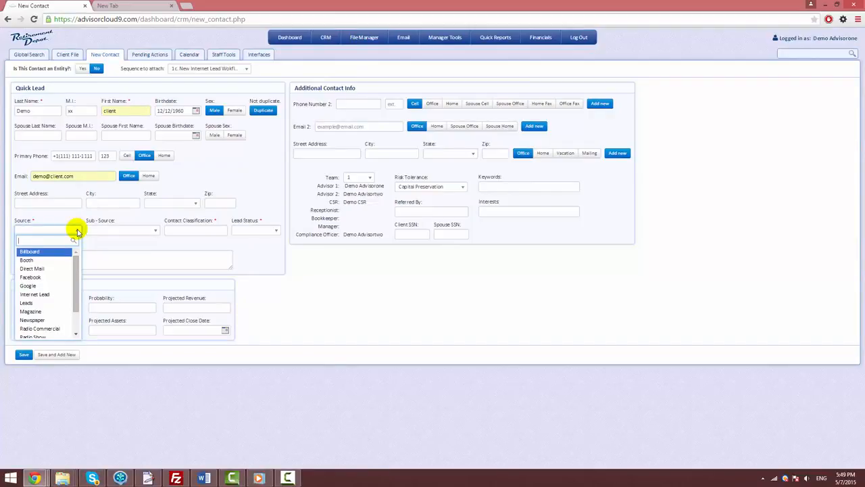
{"action": "left_click", "coordinate": [34, 311]}
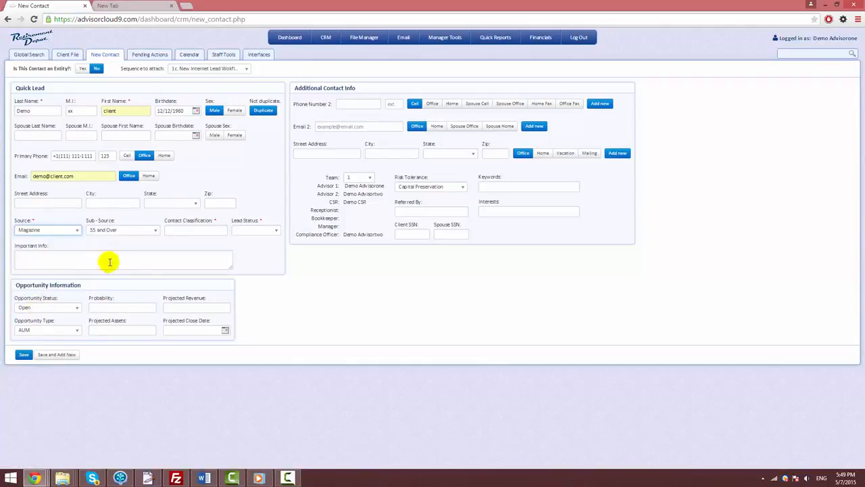
{"action": "left_click", "coordinate": [154, 234]}
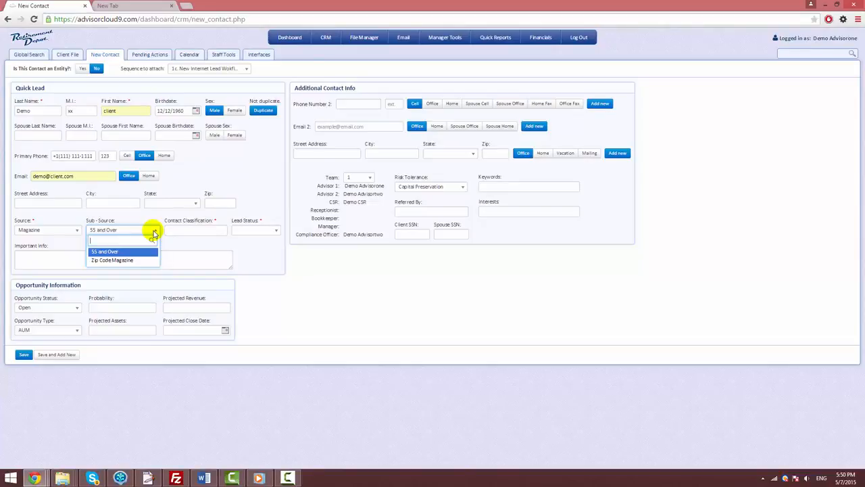
{"action": "left_click", "coordinate": [154, 234]}
- Set the lead source to Internet Lead and review its sub-sources, keeping SEO
{"action": "left_click", "coordinate": [77, 230]}
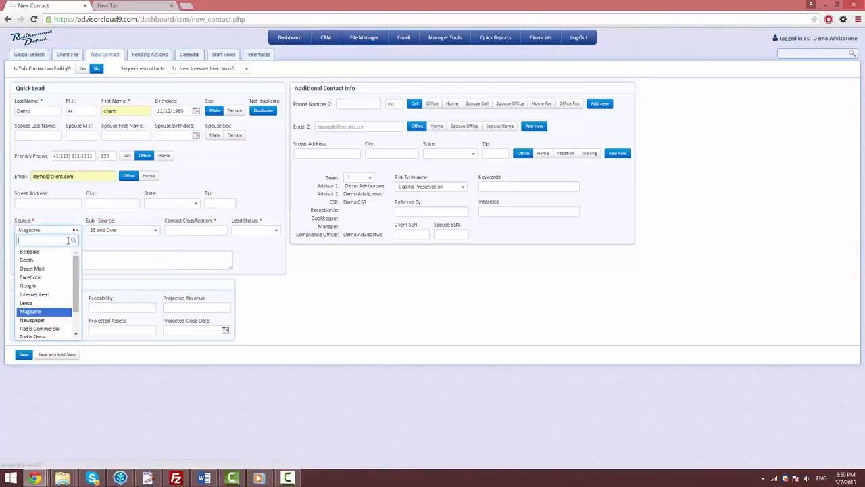
{"action": "left_click", "coordinate": [44, 294]}
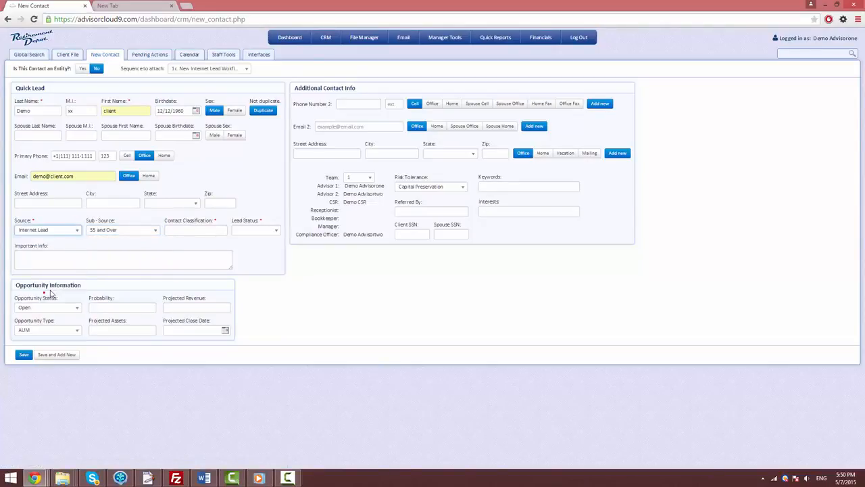
{"action": "left_click", "coordinate": [155, 232]}
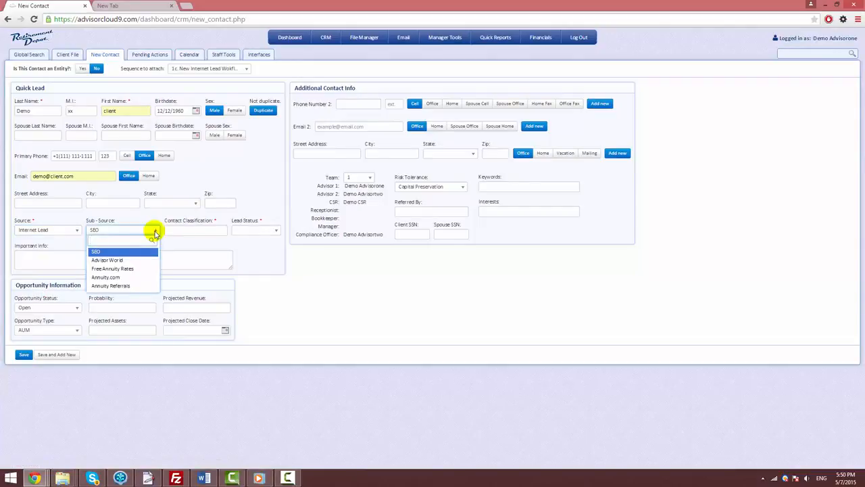
{"action": "left_click", "coordinate": [154, 234]}
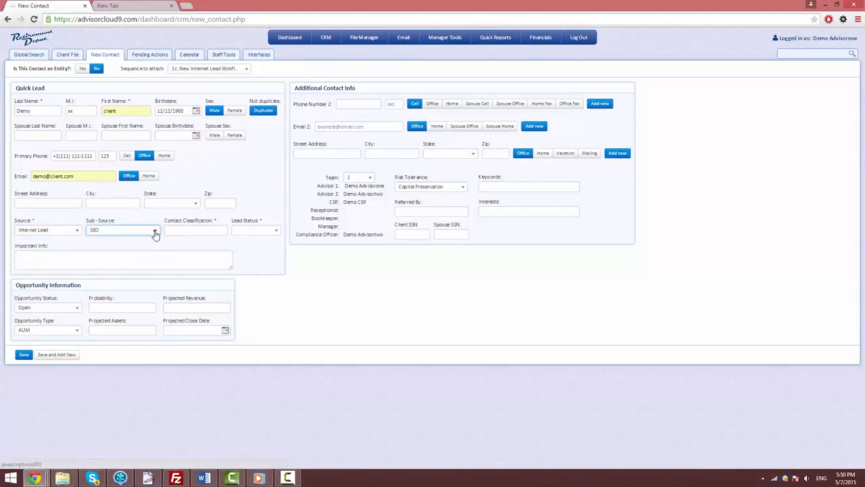
- Classify the contact as Client Lead and set the lead status to First Appointment
{"action": "left_click", "coordinate": [220, 234]}
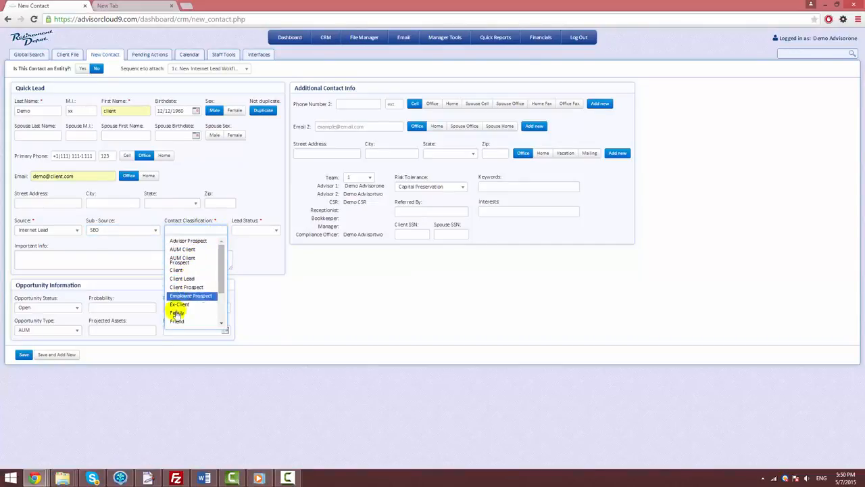
{"action": "left_click", "coordinate": [181, 278]}
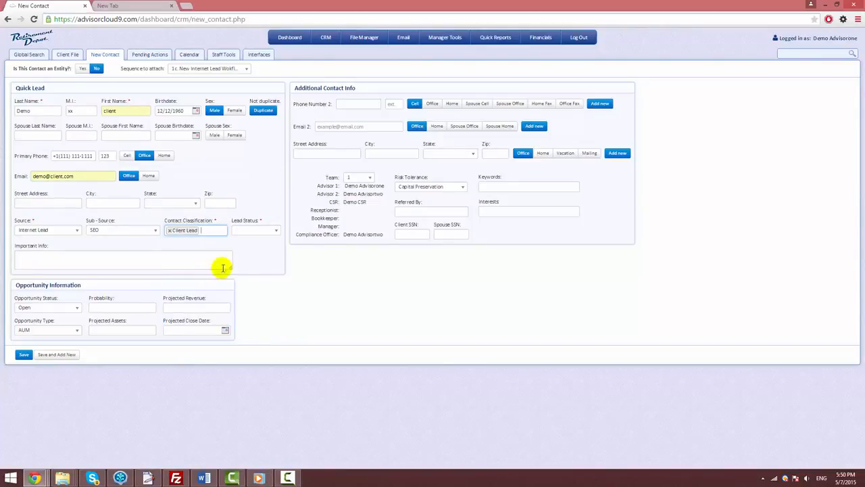
{"action": "left_click", "coordinate": [269, 232]}
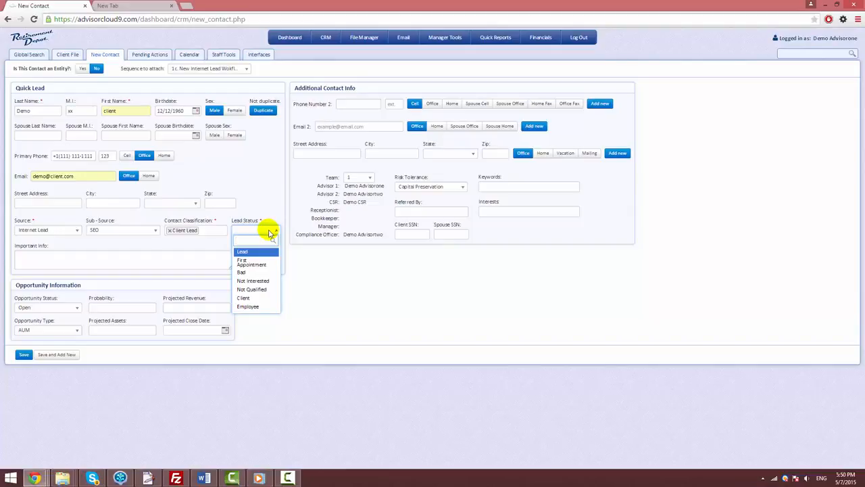
{"action": "left_click", "coordinate": [249, 263]}
- Enter "notes" as the contact's important info
{"action": "left_click", "coordinate": [175, 262]}
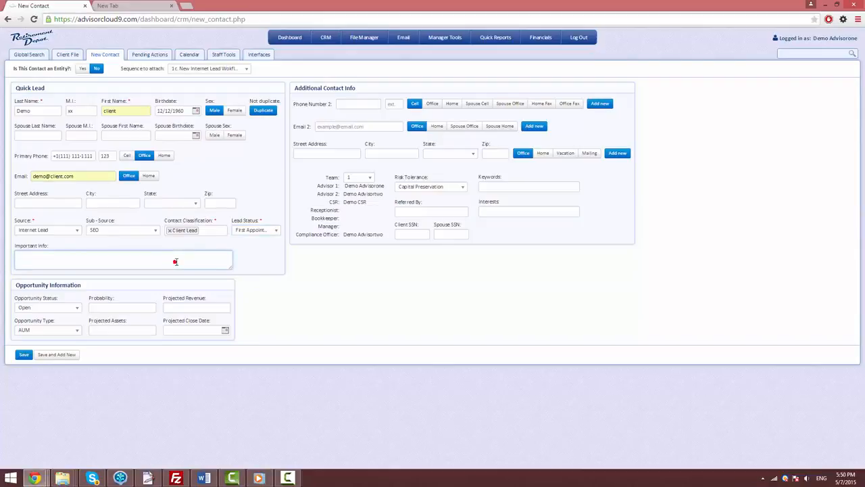
{"action": "type", "text": "notes"}
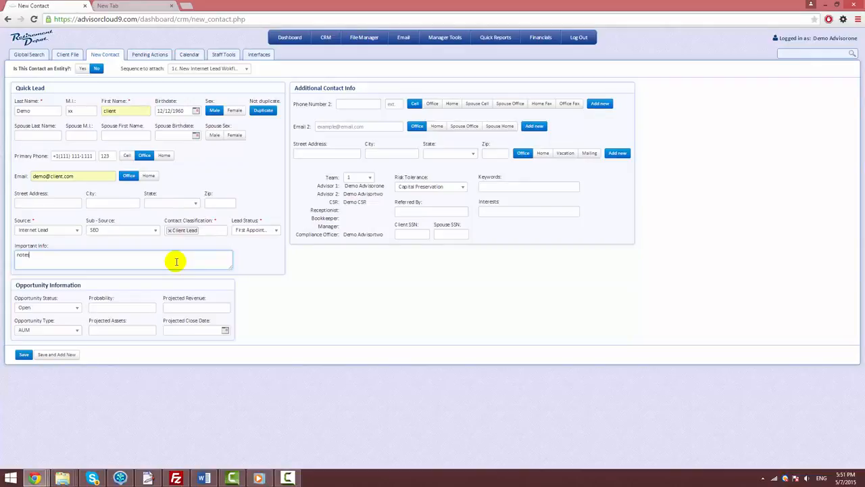
- Keep the opportunity status as Open and set the opportunity's probability to 80
{"action": "left_click", "coordinate": [75, 308]}
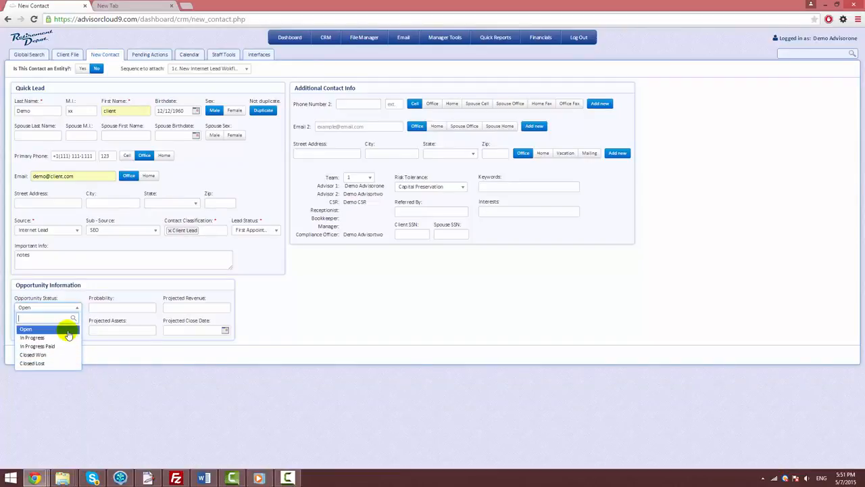
{"action": "left_click", "coordinate": [68, 330]}
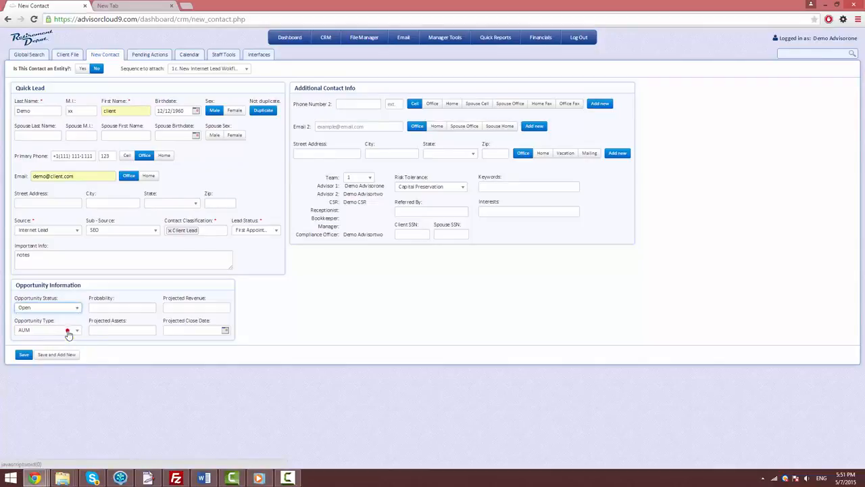
{"action": "left_click", "coordinate": [100, 308]}
{"action": "left_click", "coordinate": [100, 309]}
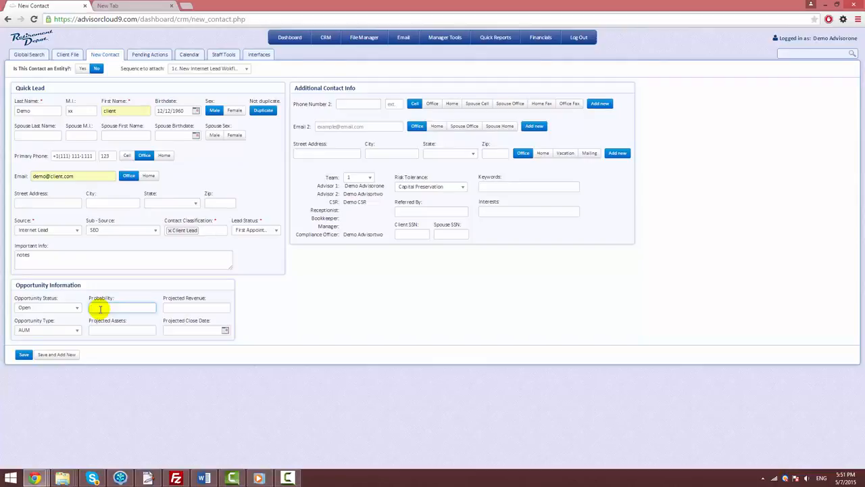
{"action": "type", "text": "80"}
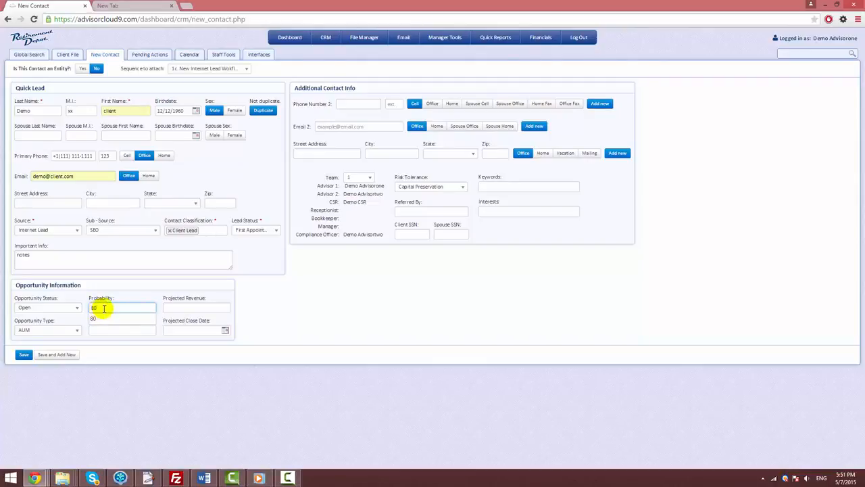
- Set the opportunity's projected revenue to 100000
{"action": "left_click", "coordinate": [172, 306]}
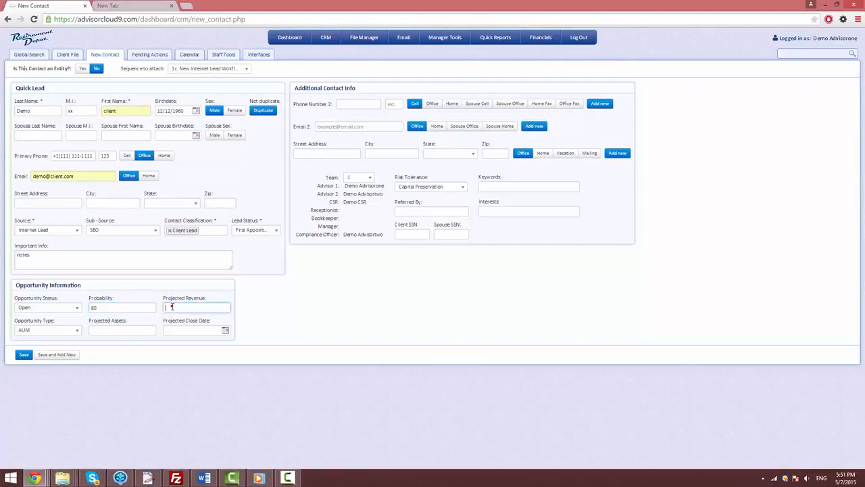
{"action": "type", "text": "10"}
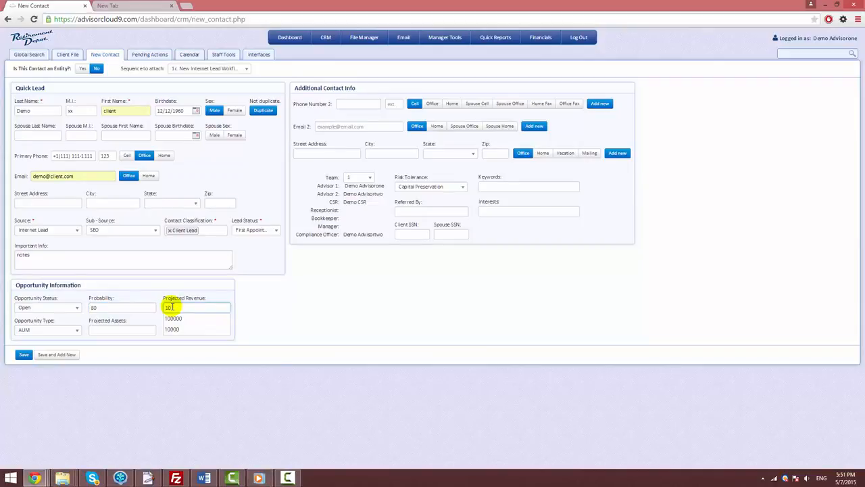
{"action": "key", "text": "Down"}
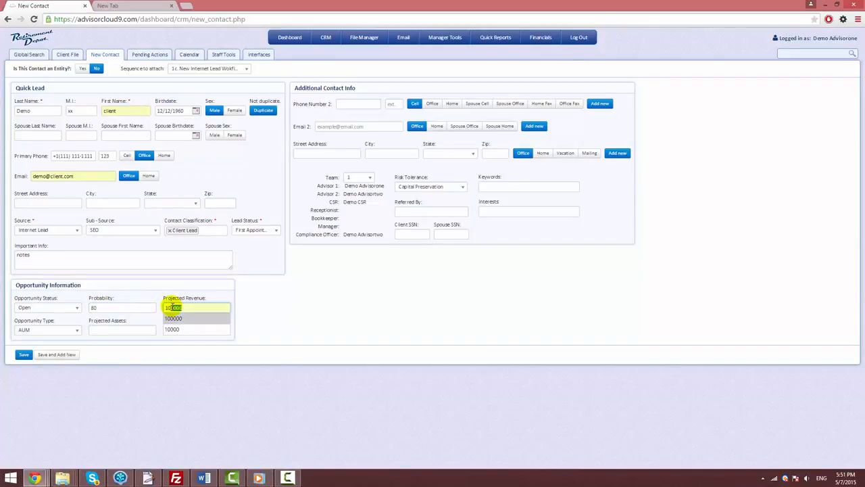
{"action": "key", "text": "Return"}
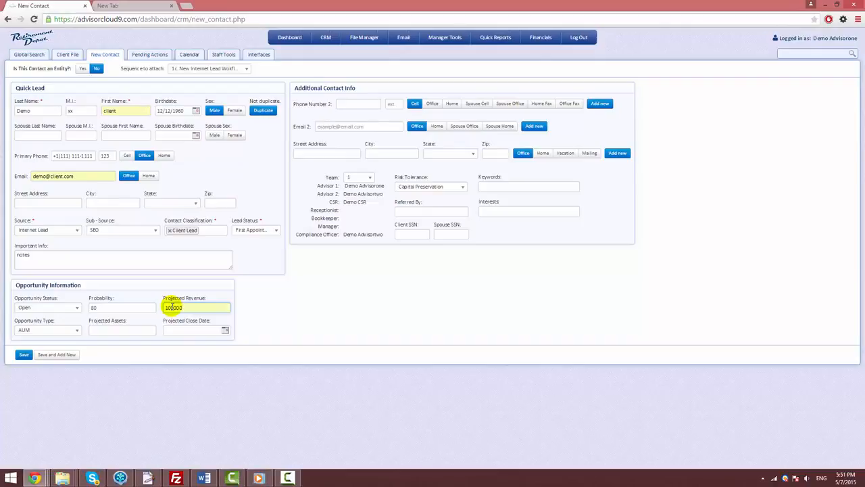
- Keep the opportunity type as AUM and set the projected assets to 1000000
{"action": "left_click", "coordinate": [77, 331]}
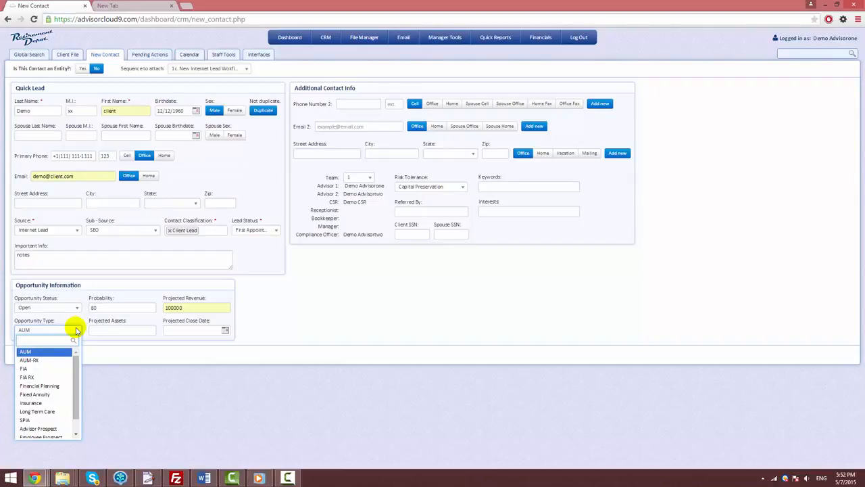
{"action": "left_click", "coordinate": [30, 352]}
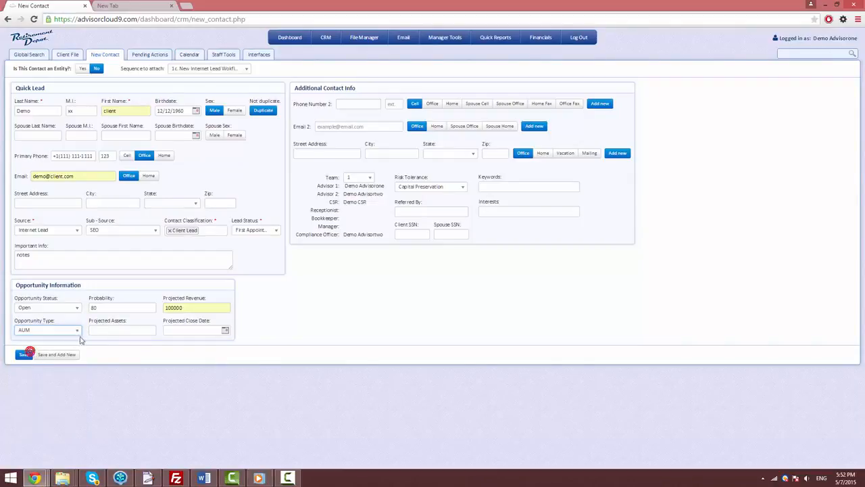
{"action": "left_click", "coordinate": [100, 331]}
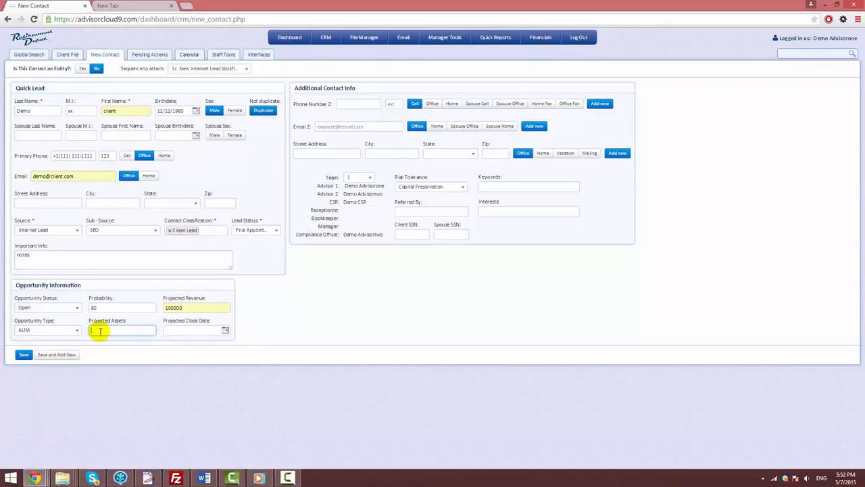
{"action": "type", "text": "1"}
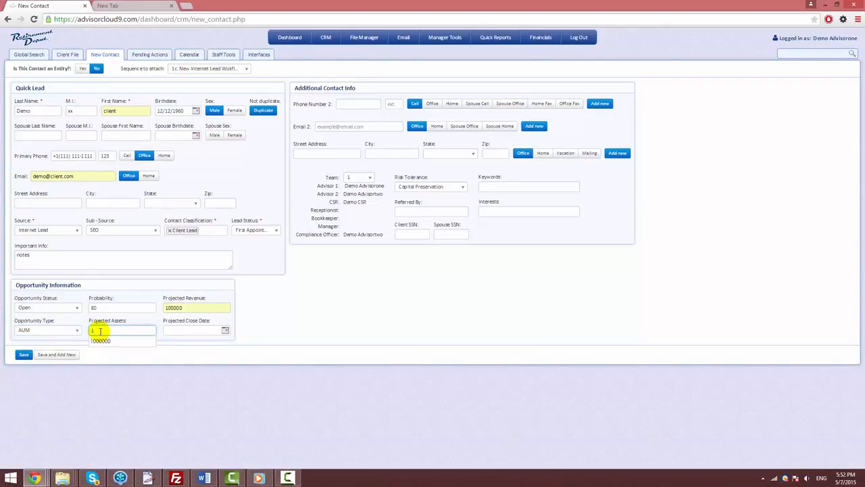
{"action": "key", "text": "Down"}
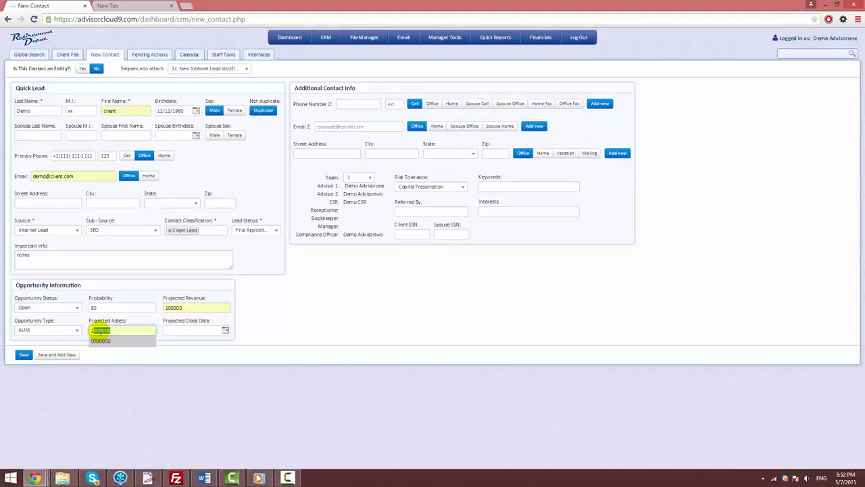
{"action": "key", "text": "Return"}
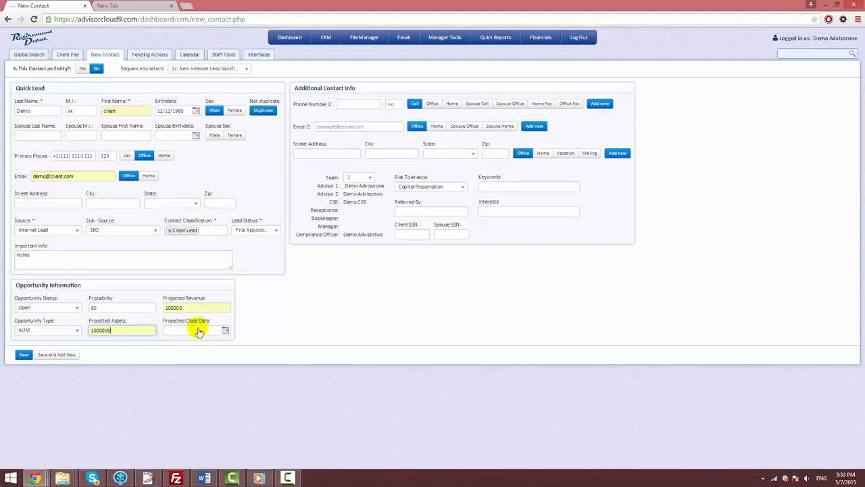
- Set the opportunity's projected close date to 05/15/2015
{"action": "left_click", "coordinate": [225, 330]}
{"action": "left_click", "coordinate": [225, 330]}
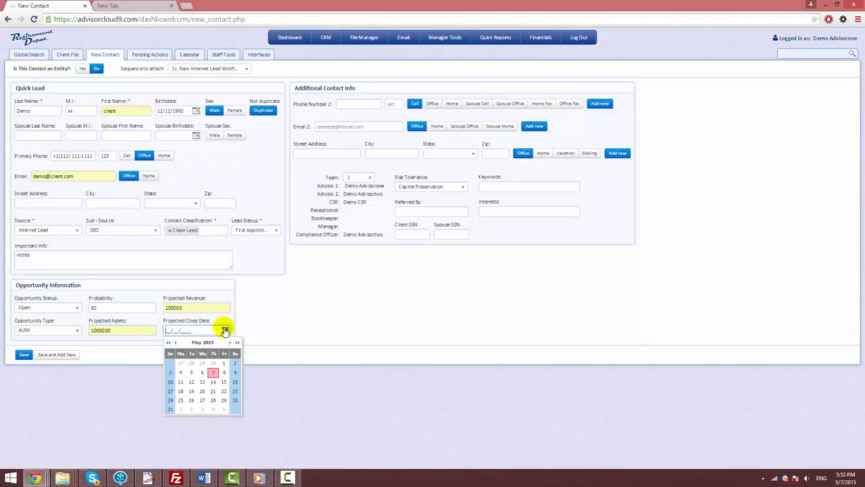
{"action": "left_click", "coordinate": [224, 382]}
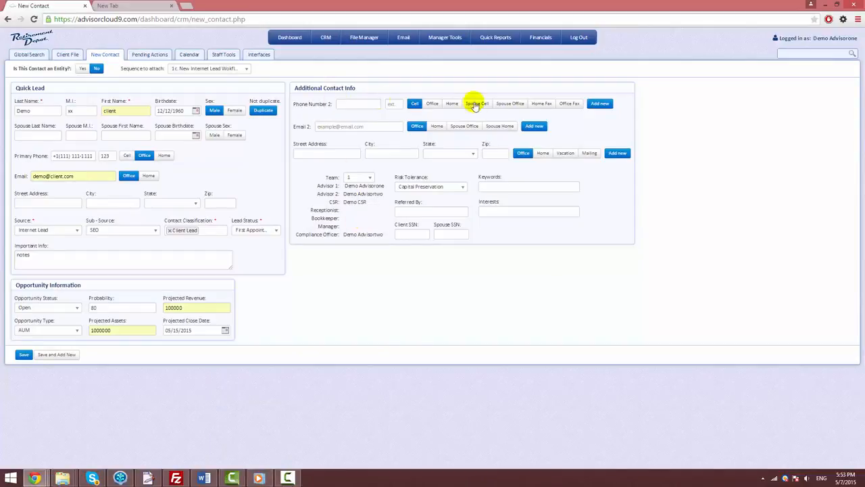
- Fill in the contact's second e-mail with the primary address, adding a 2 before the @ sign
{"action": "left_click", "coordinate": [325, 126]}
{"action": "key", "text": "ctrl+v"}
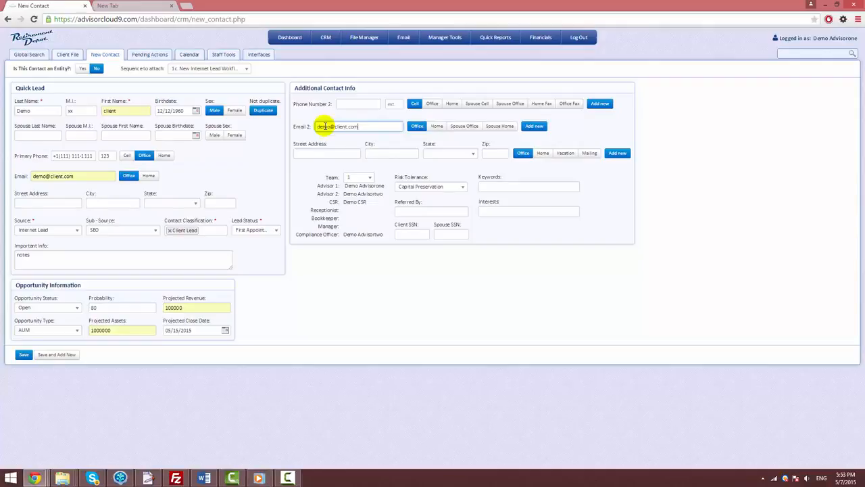
{"action": "left_click", "coordinate": [330, 126]}
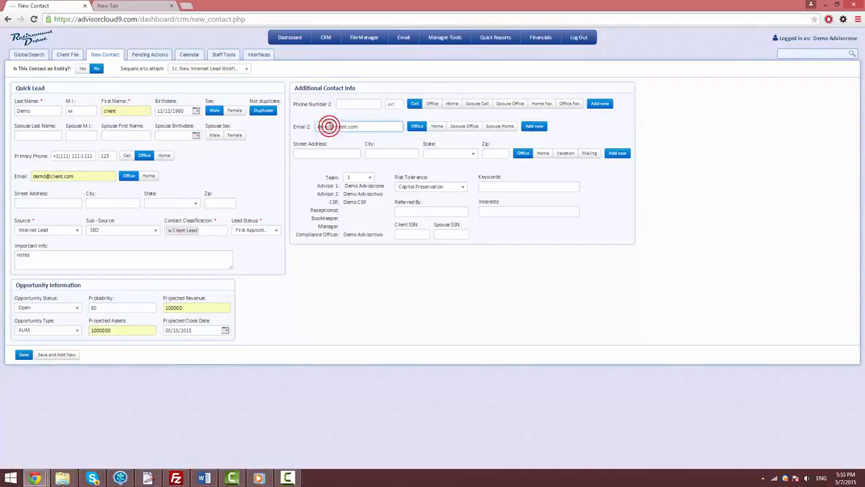
{"action": "type", "text": "2"}
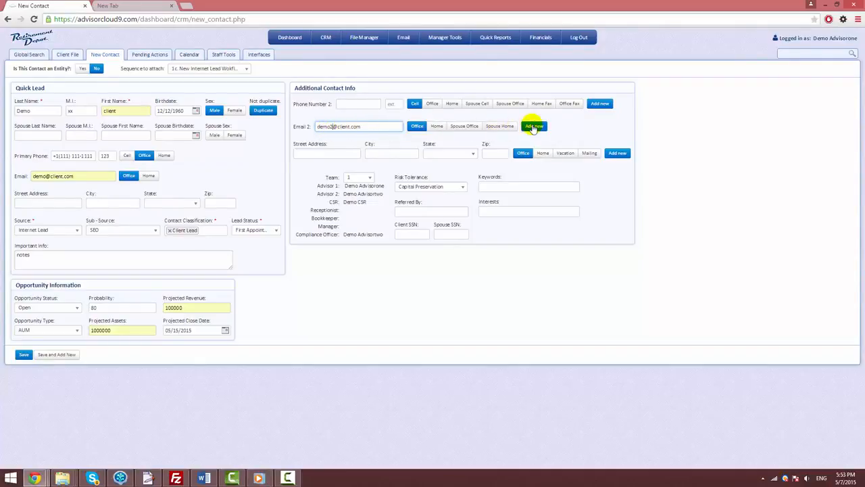